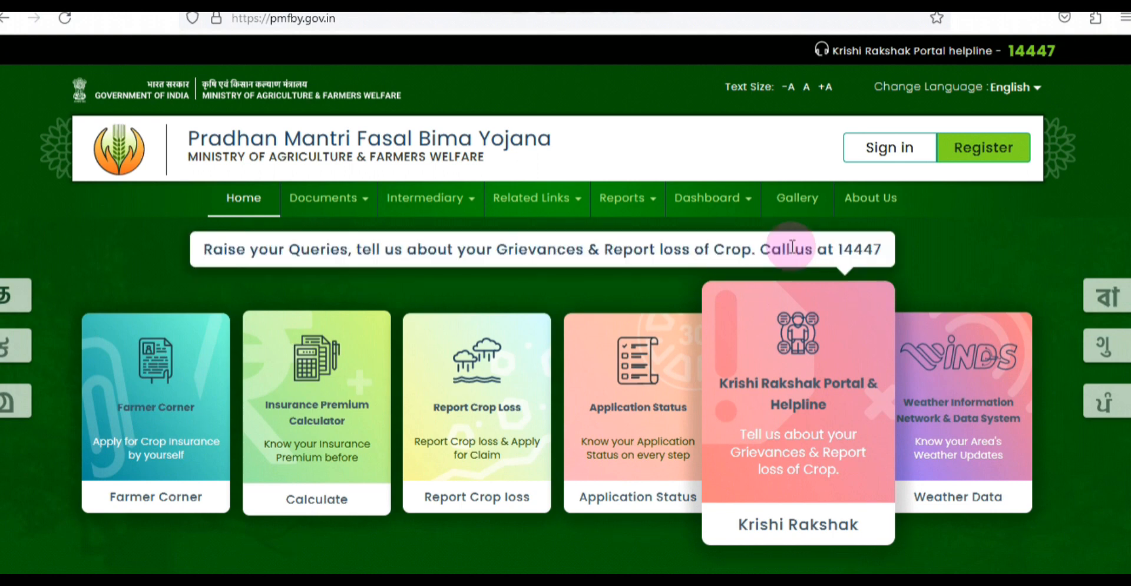
Open the Insurance Premium Calculator from the Pradhan Mantri Fasal Bima Yojana home page.
left_click(791, 246)
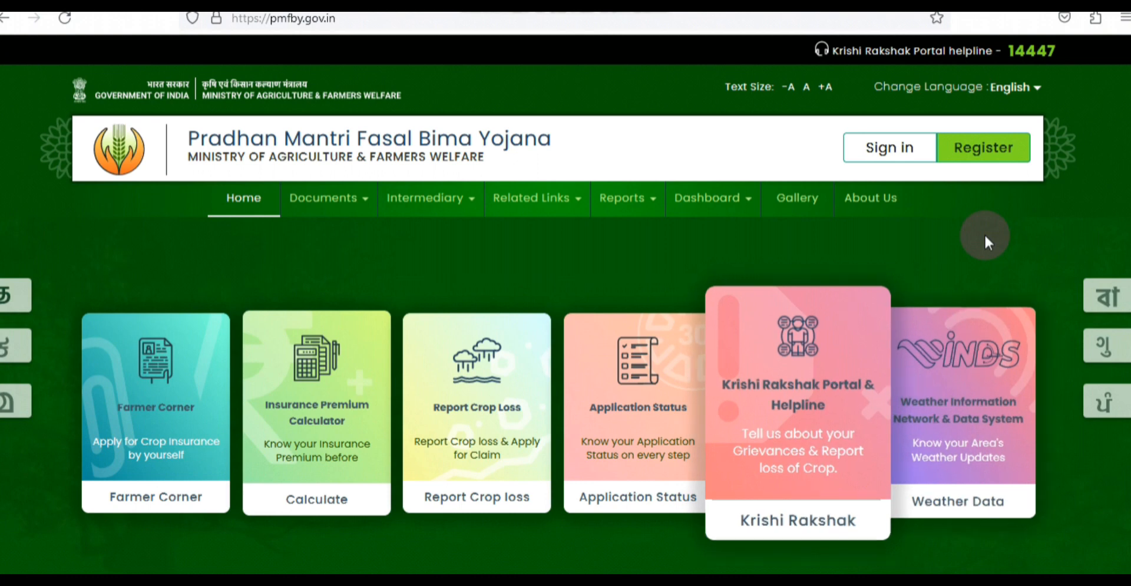
mouse_move(295, 423)
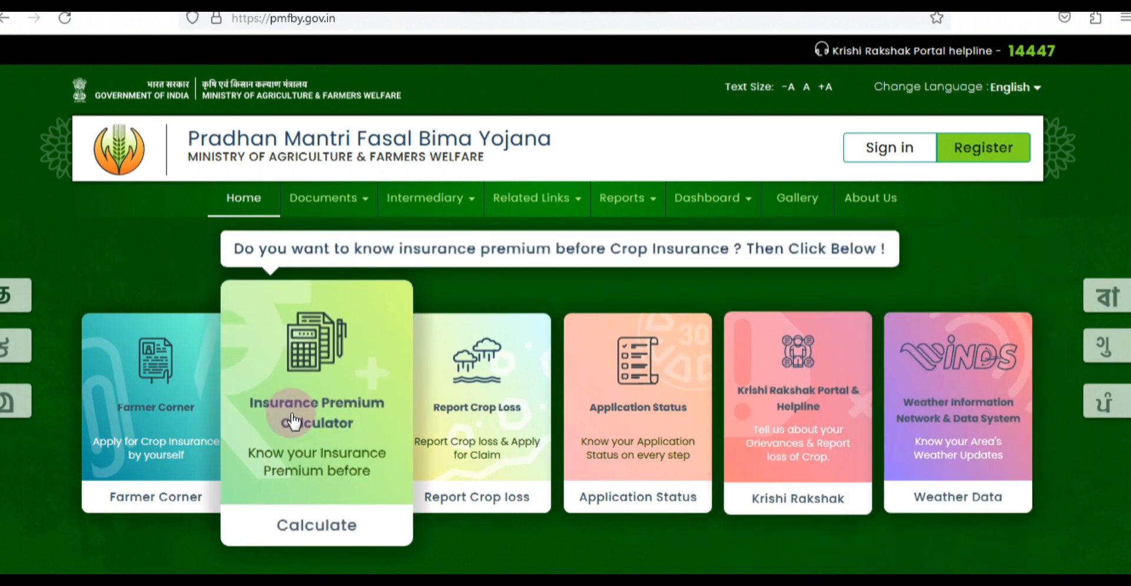
left_click(328, 428)
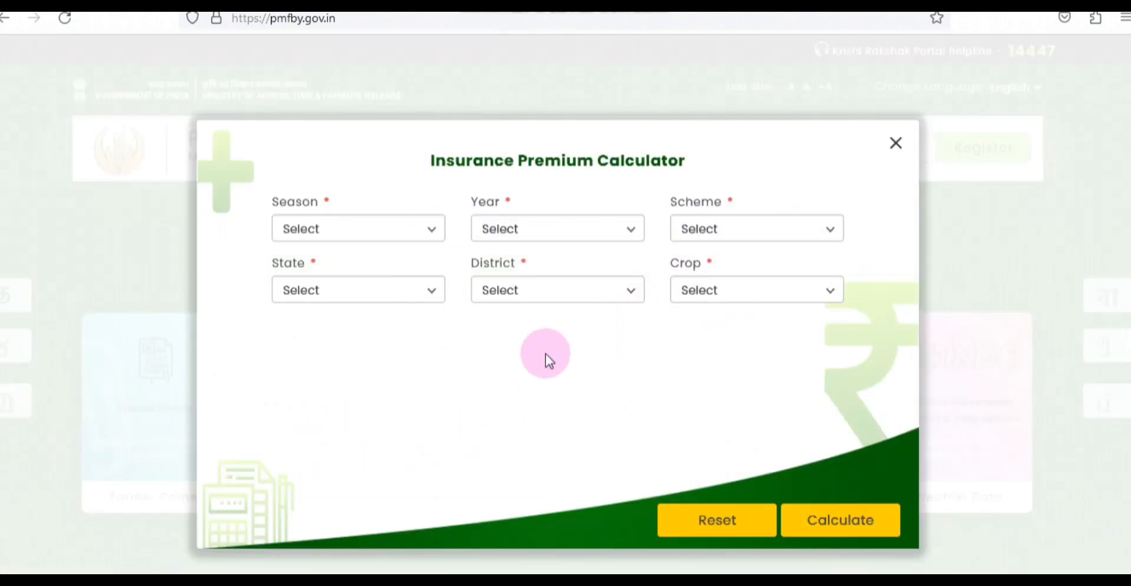
Set the season to Kharif, the year to 2024 and the scheme to Pradhan Mantri Fasal Bima Yojana.
left_click(420, 233)
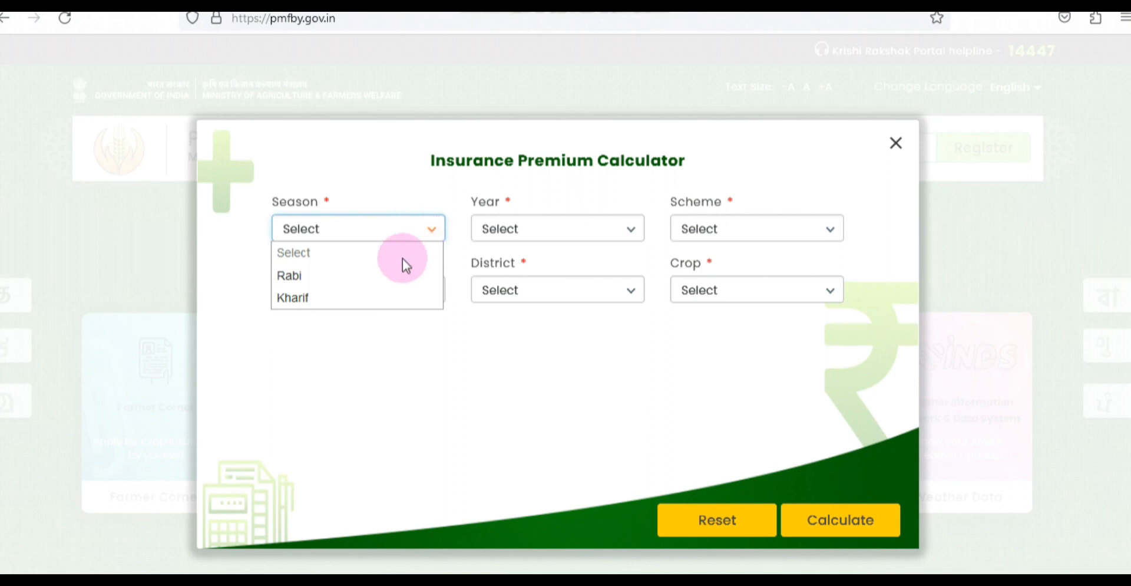
left_click(319, 297)
left_click(527, 228)
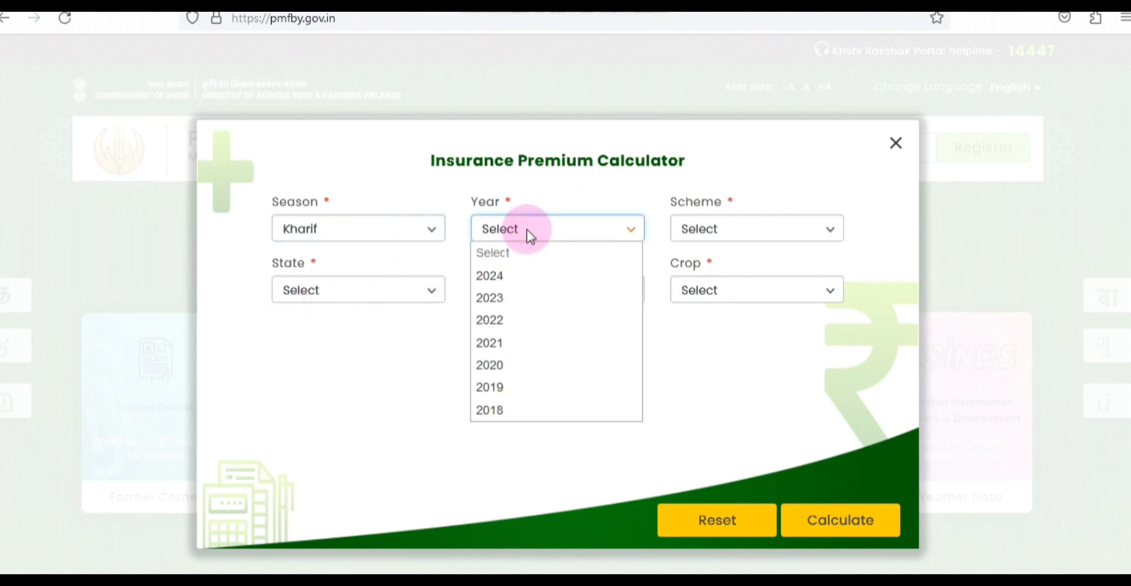
left_click(497, 275)
left_click(713, 232)
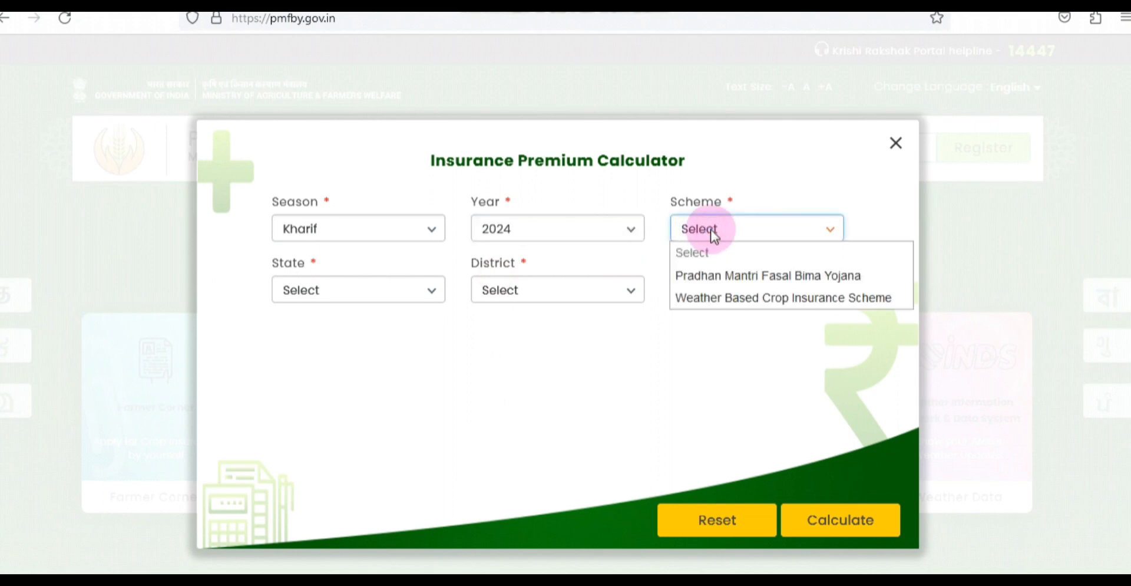
left_click(732, 276)
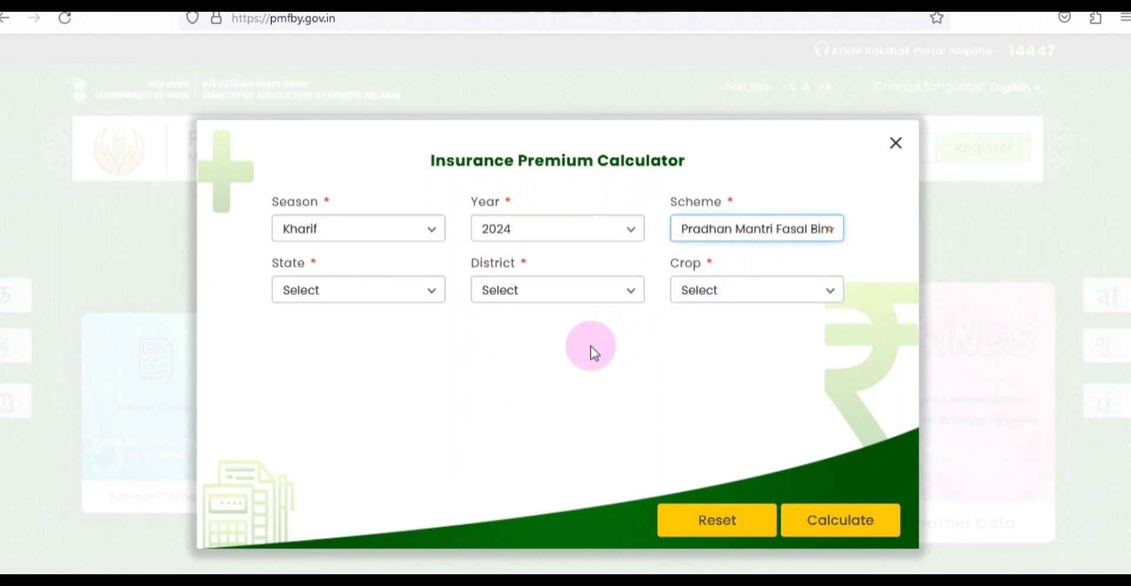
Set the state to TAMIL NADU and the district to Villupuram.
left_click(370, 298)
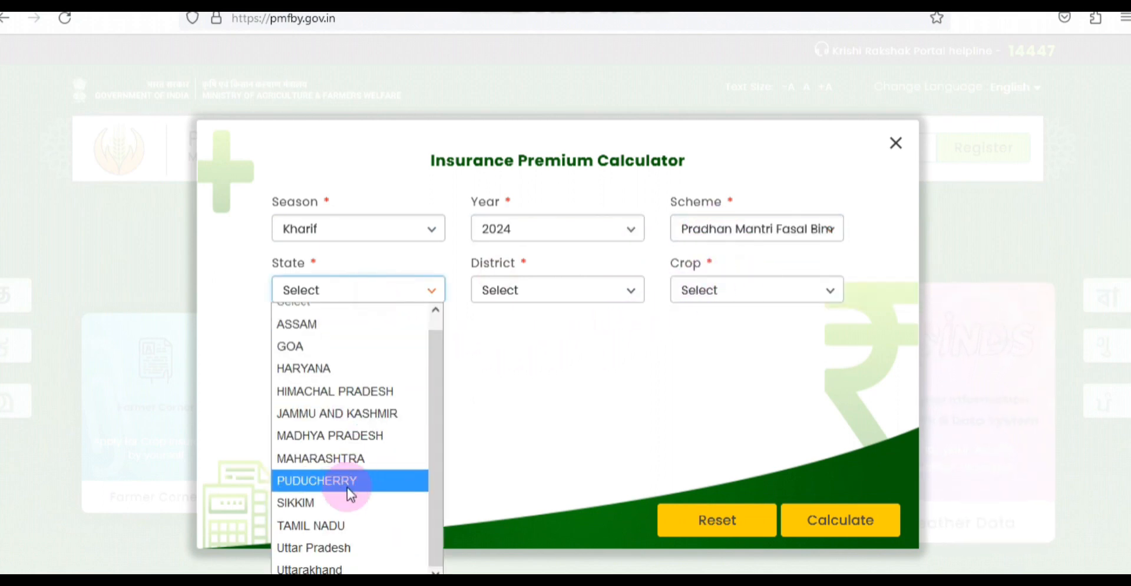
left_click(342, 525)
left_click(529, 291)
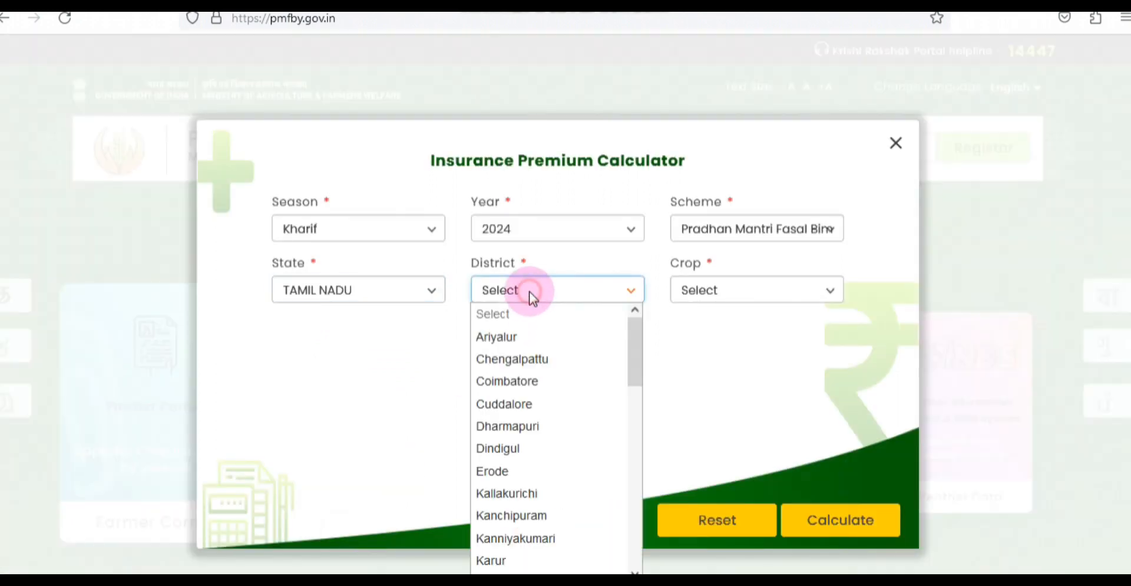
scroll(557, 418, "down", 8)
left_click(529, 539)
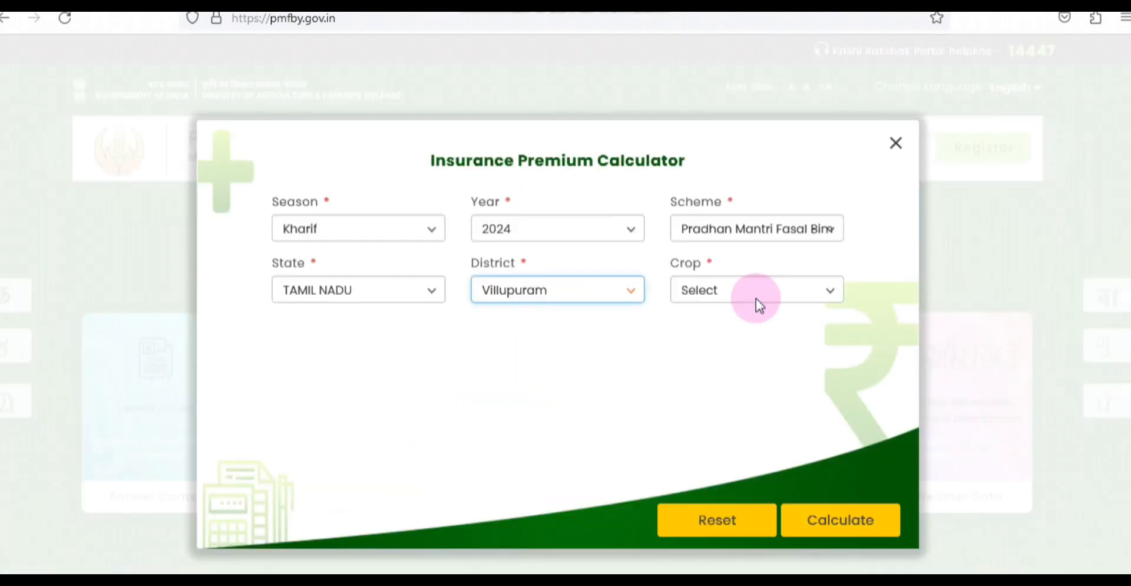
Choose Paddy - I as the crop and enter an area of .40 hectare.
left_click(707, 291)
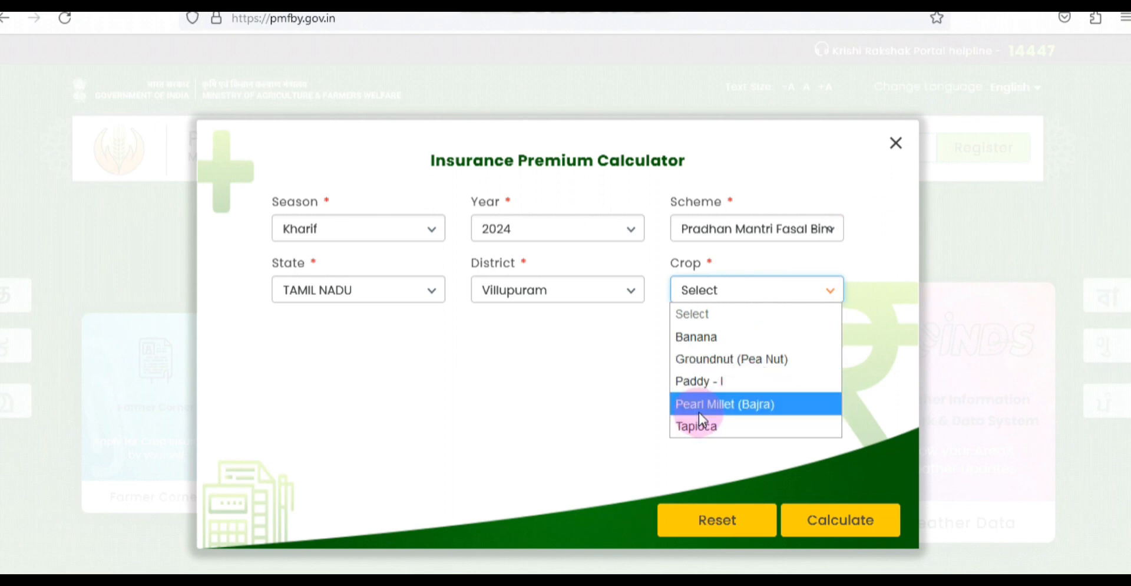
left_click(894, 295)
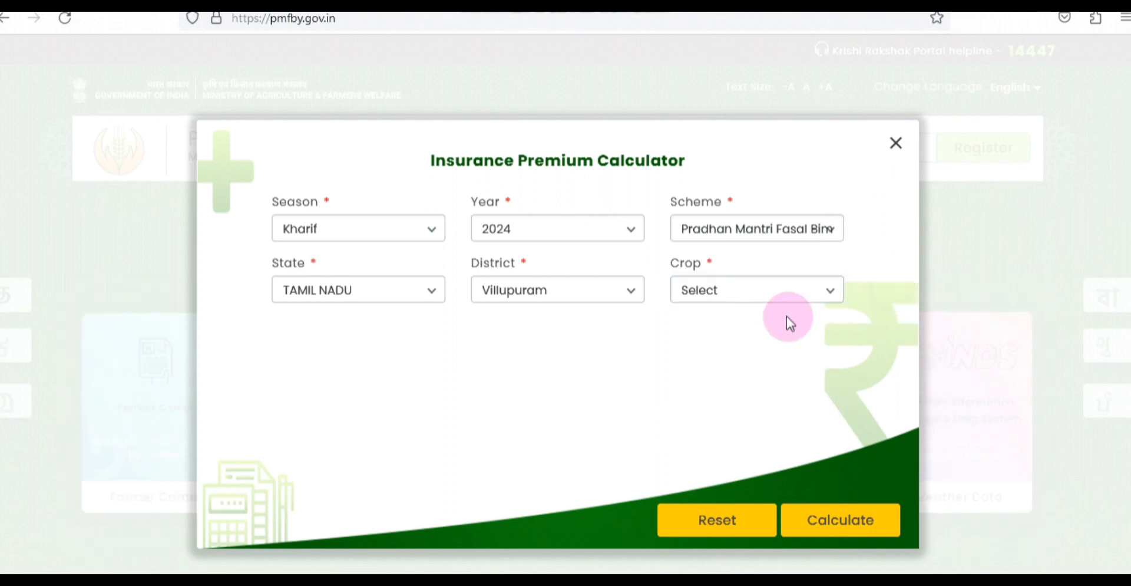
left_click(727, 293)
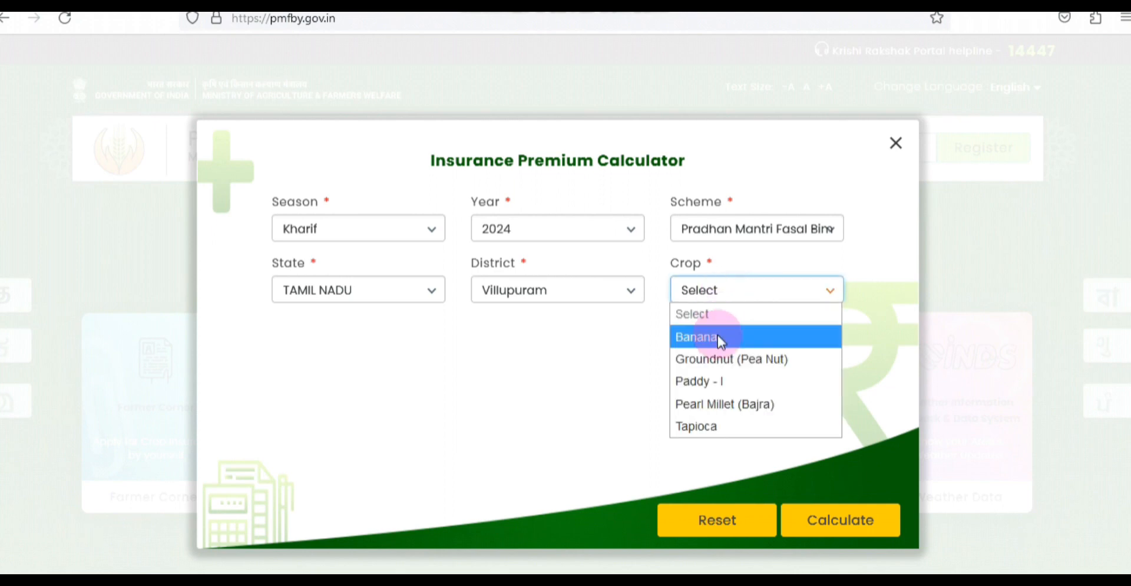
left_click(702, 381)
left_click(399, 352)
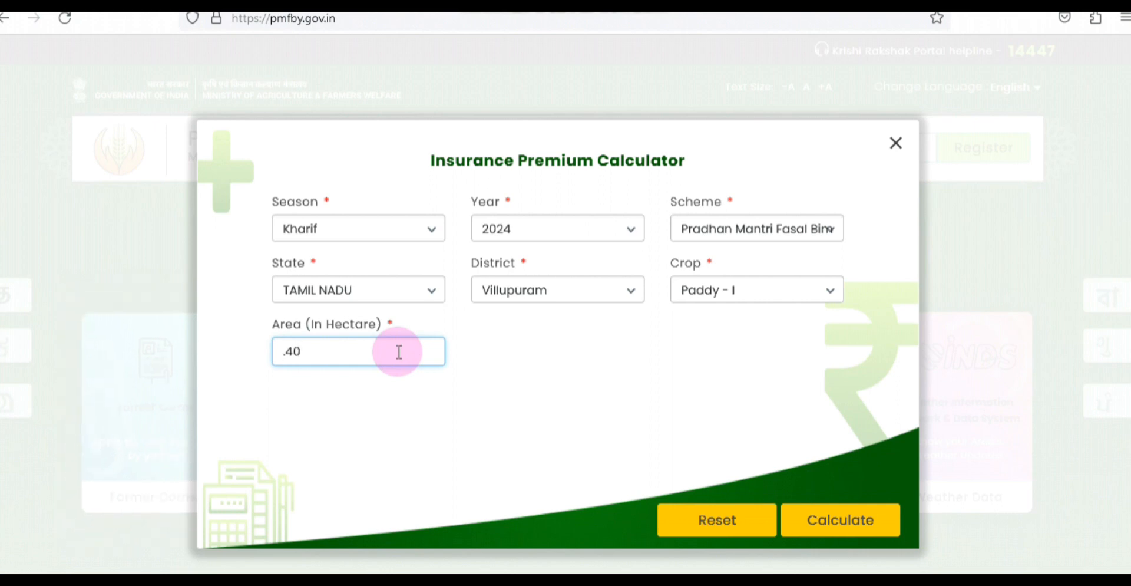
Calculate the paddy premium and outline the insurance company row of the result with a red rectangle.
left_click(846, 518)
scroll(776, 411, "down", 5)
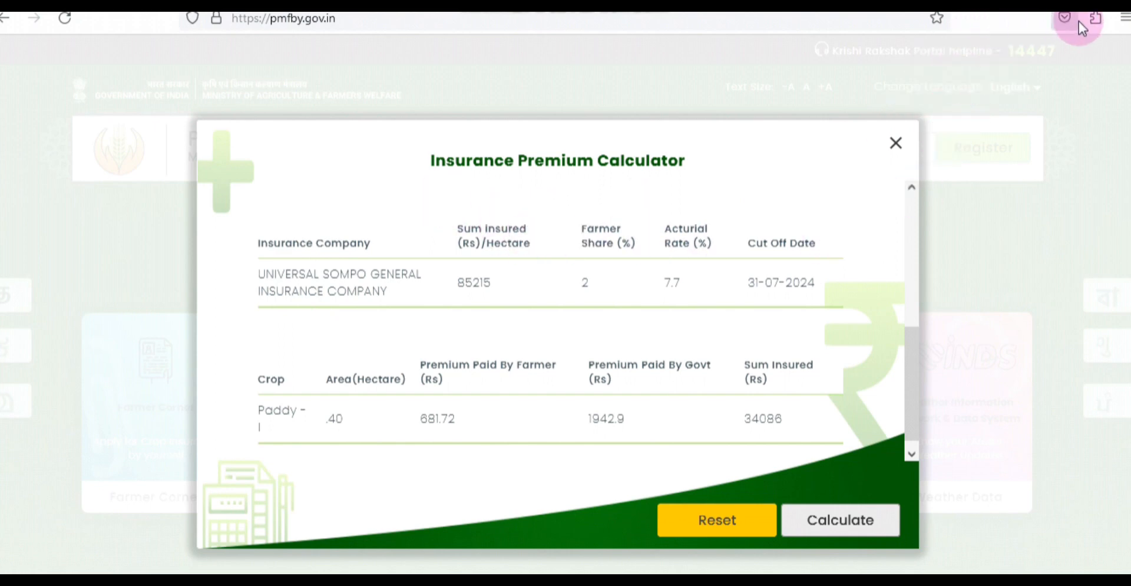
mouse_move(258, 258)
left_mouse_down()
mouse_move(361, 305)
mouse_move(855, 311)
left_mouse_up()
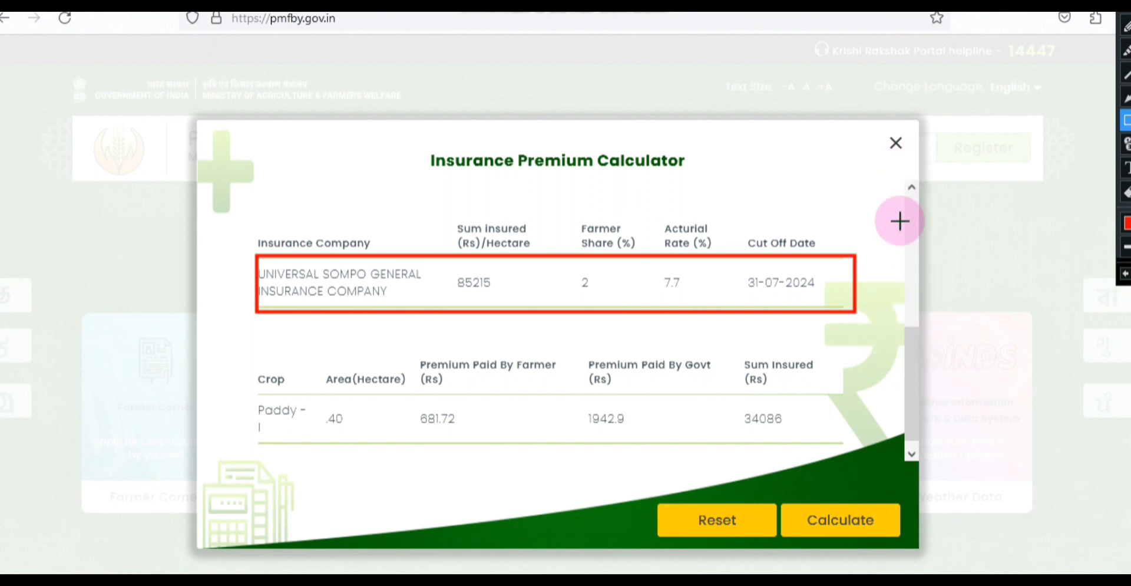
Change the crop to Groundnut (Pea Nut) and enter an area of .40 hectare.
left_click_drag(911, 328, 911, 197)
left_click(750, 298)
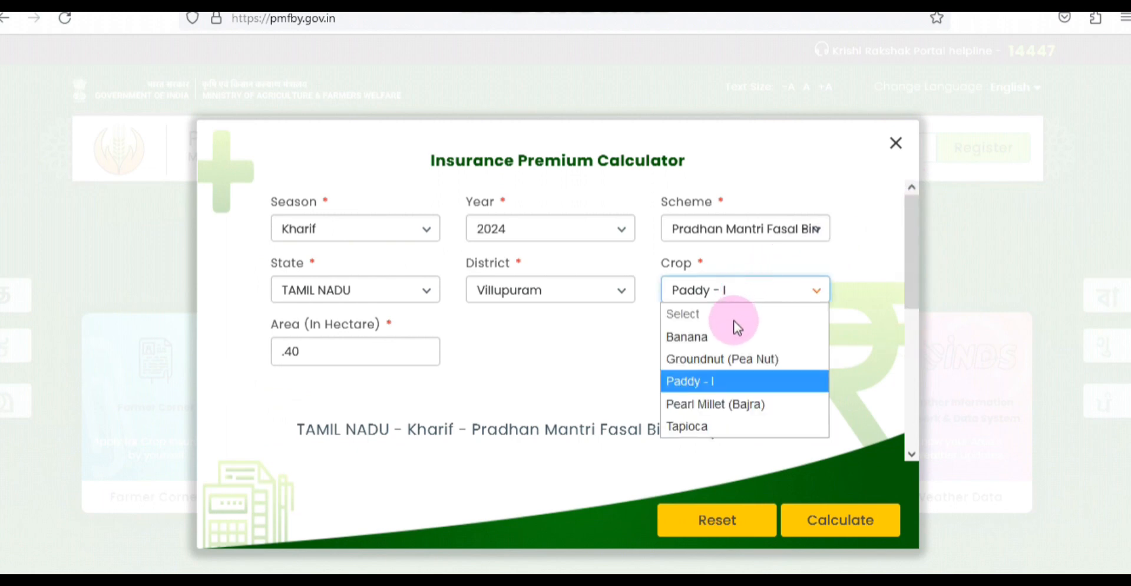
left_click(740, 360)
left_click(361, 352)
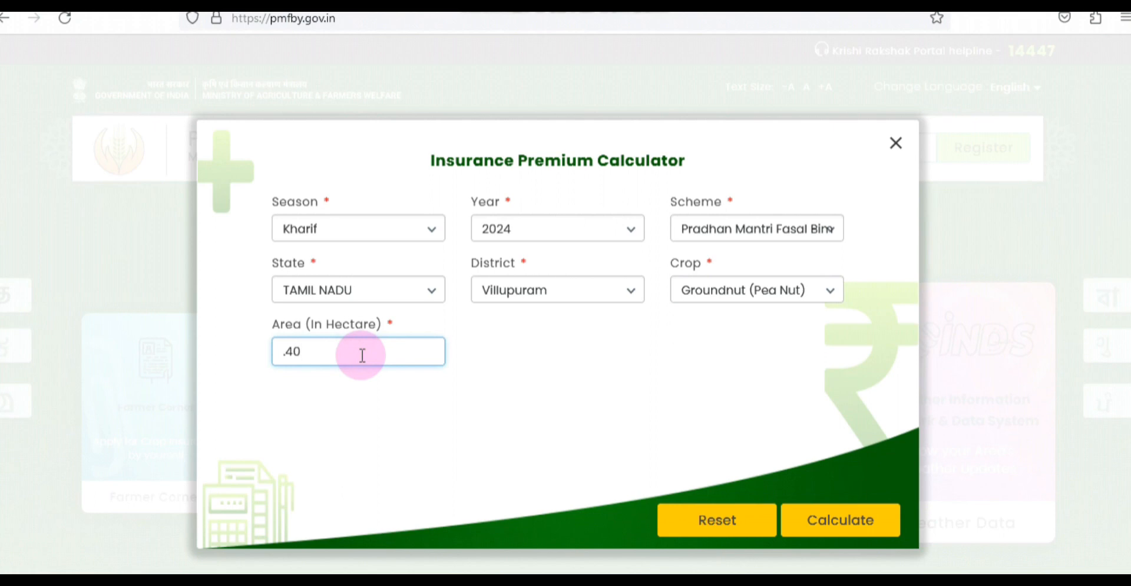
Calculate the groundnut premium and outline its cut-off date with a red rectangle.
left_click(819, 521)
scroll(533, 330, "down", 1)
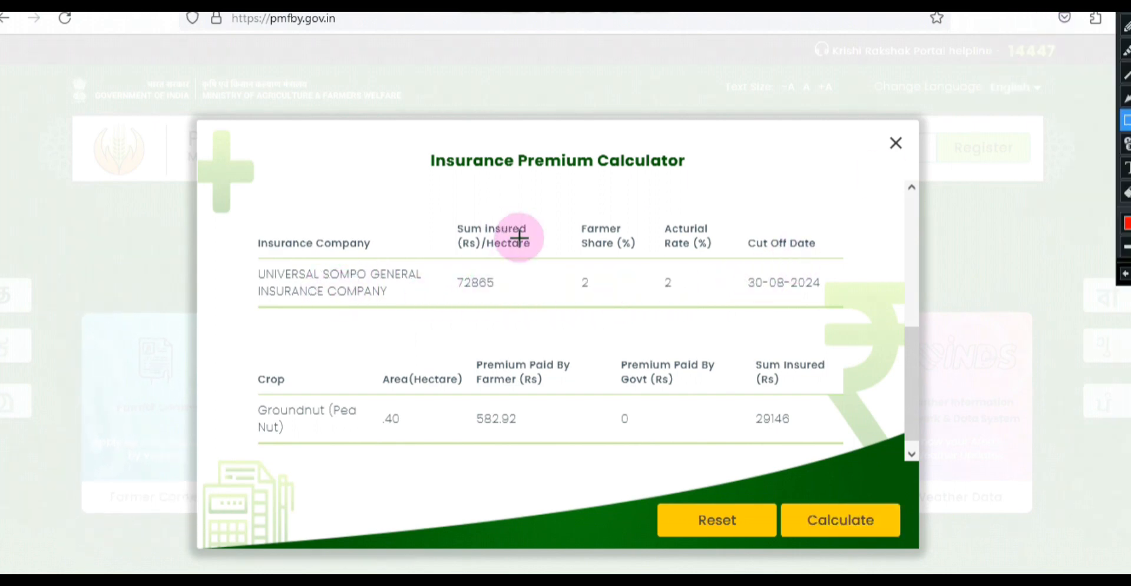
left_click_drag(715, 255, 839, 308)
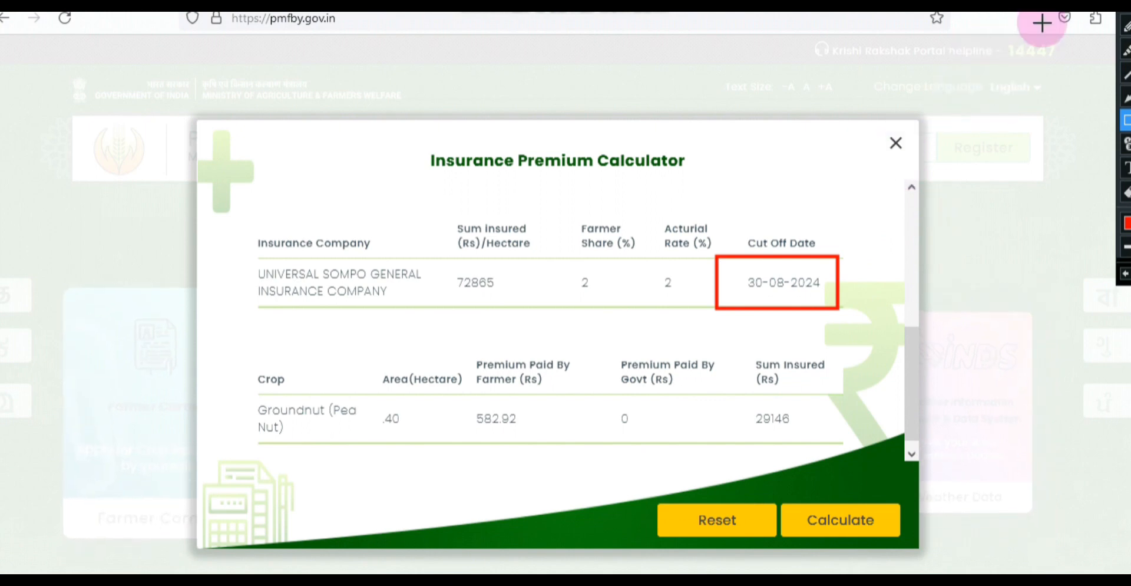
Return to the calculator's entry fields and examine the crops available for the Villupuram district.
scroll(909, 271, "up", 5)
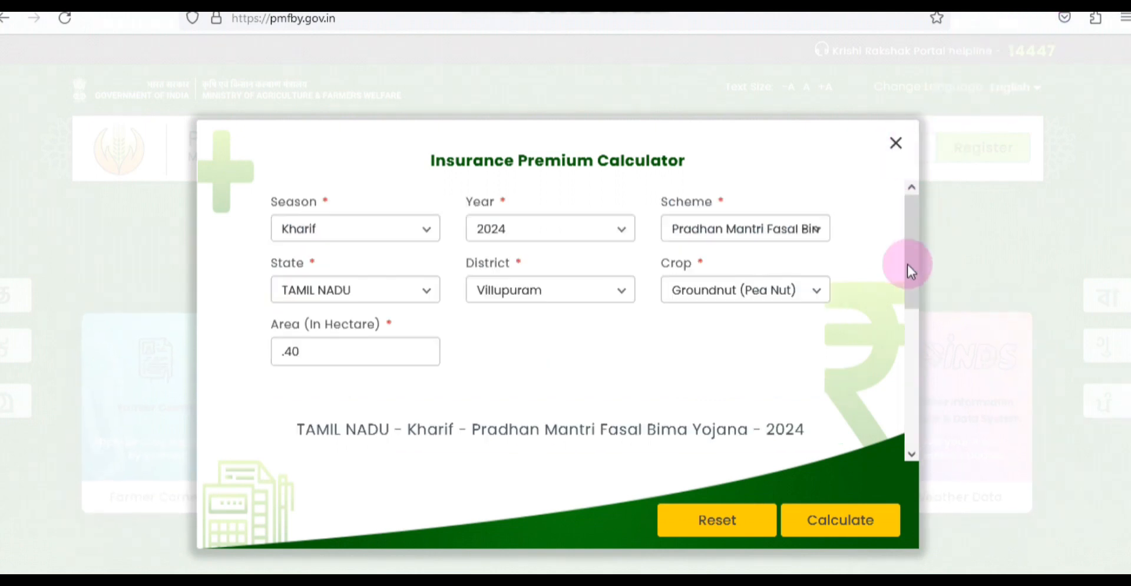
left_click(819, 292)
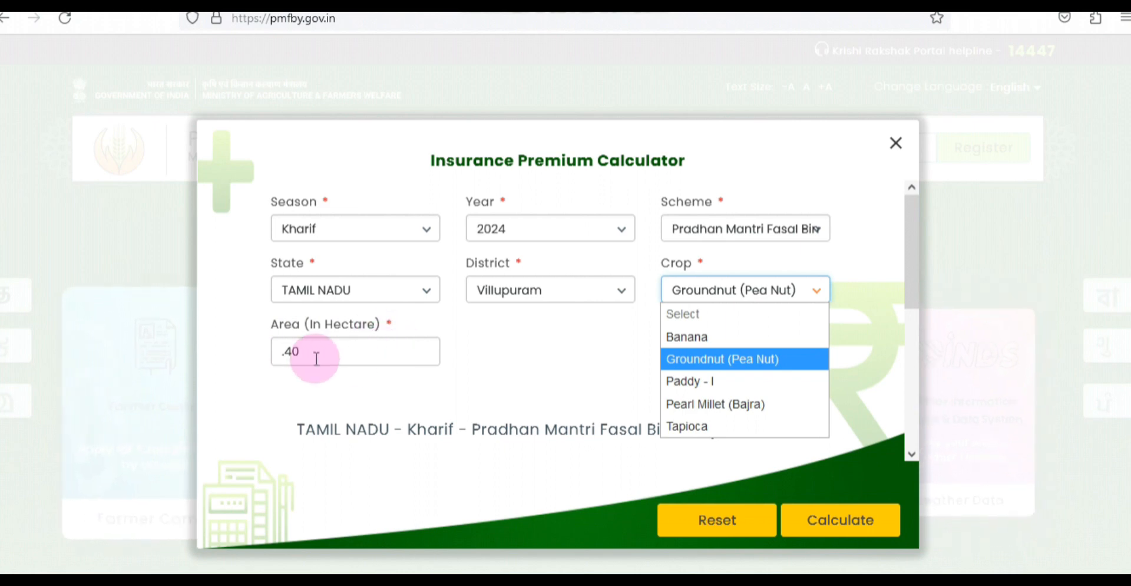
left_click(911, 282)
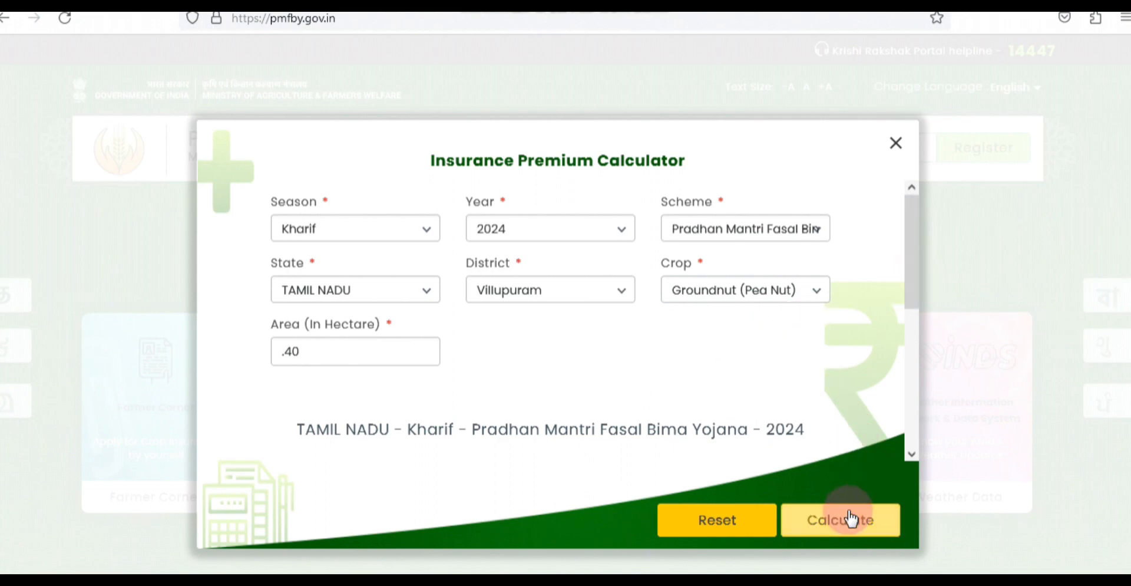